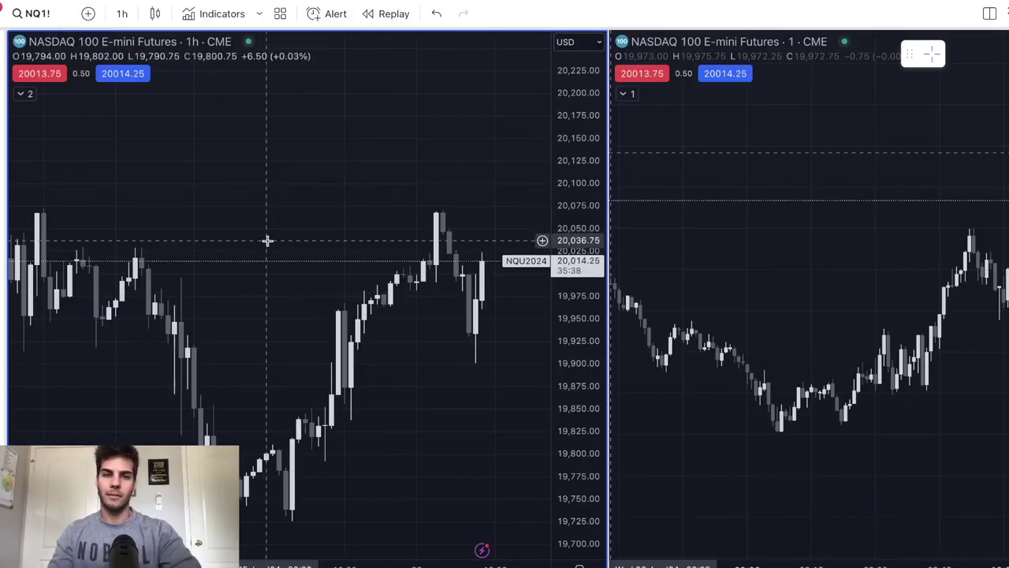
- Set the left NASDAQ 100 futures chart to 1D and stretch its price scale to enlarge recent candles
left_click(811, 270)
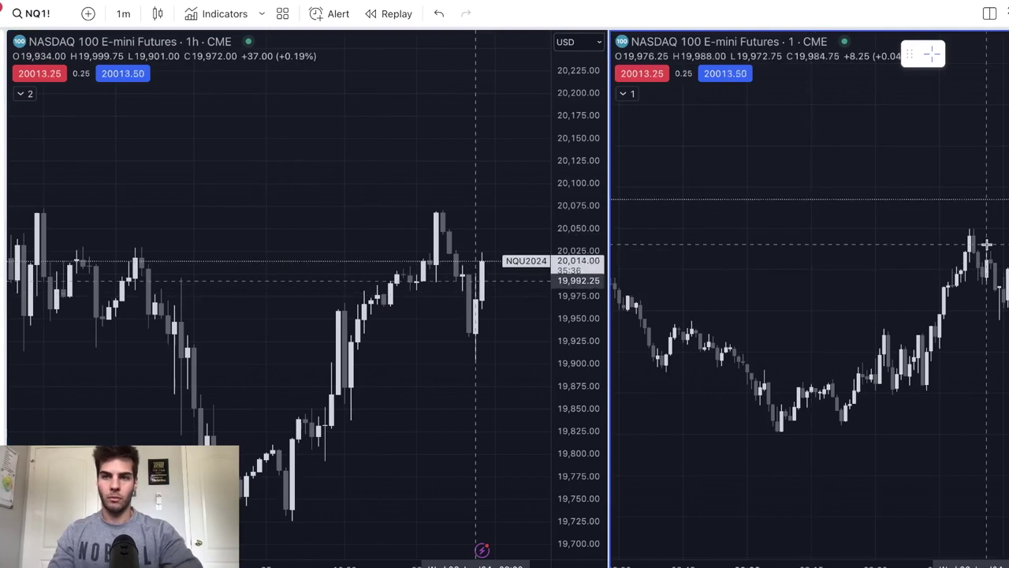
left_click(322, 272)
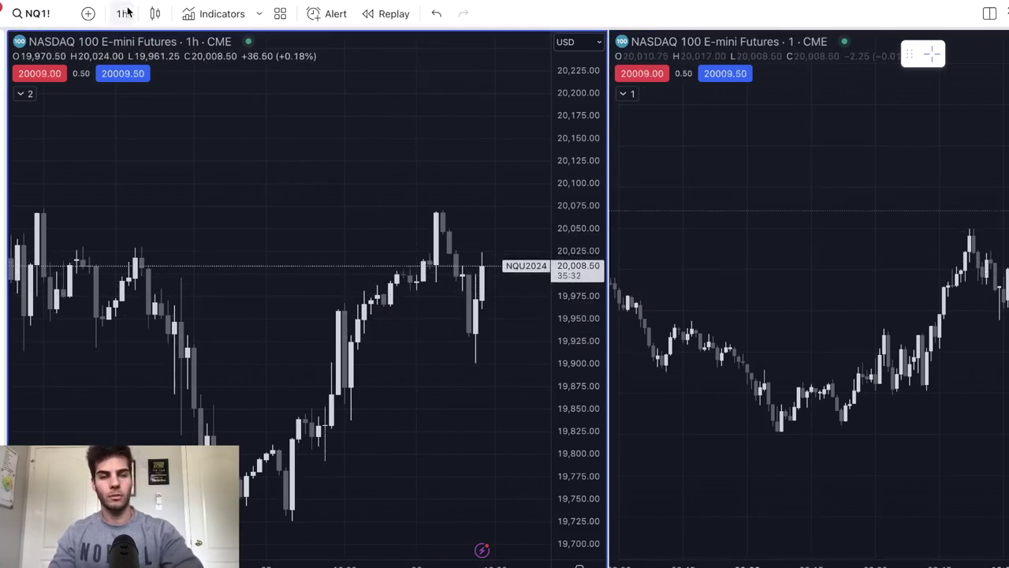
left_click(126, 12)
left_click(190, 534)
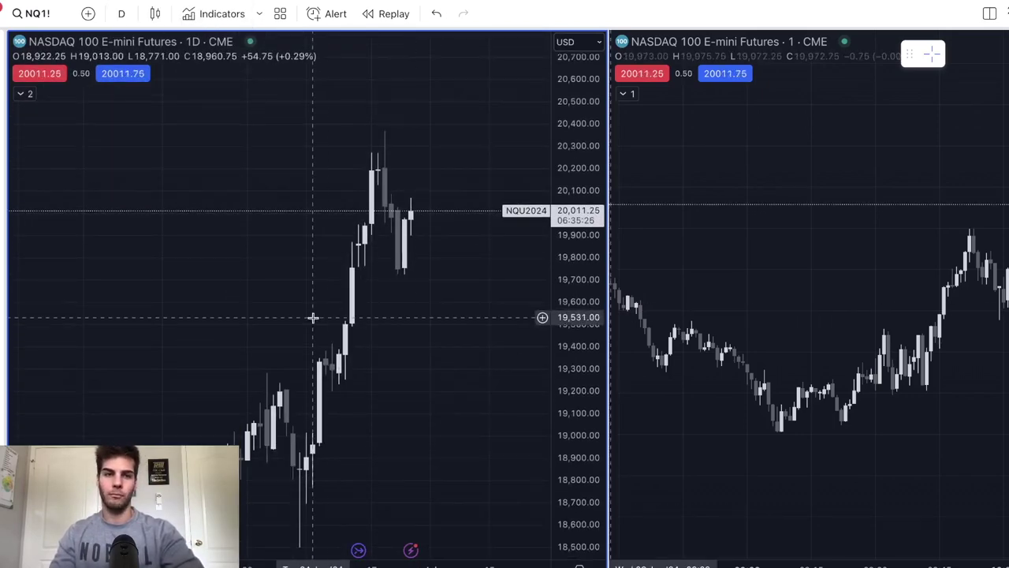
left_click_drag(313, 318, 350, 300)
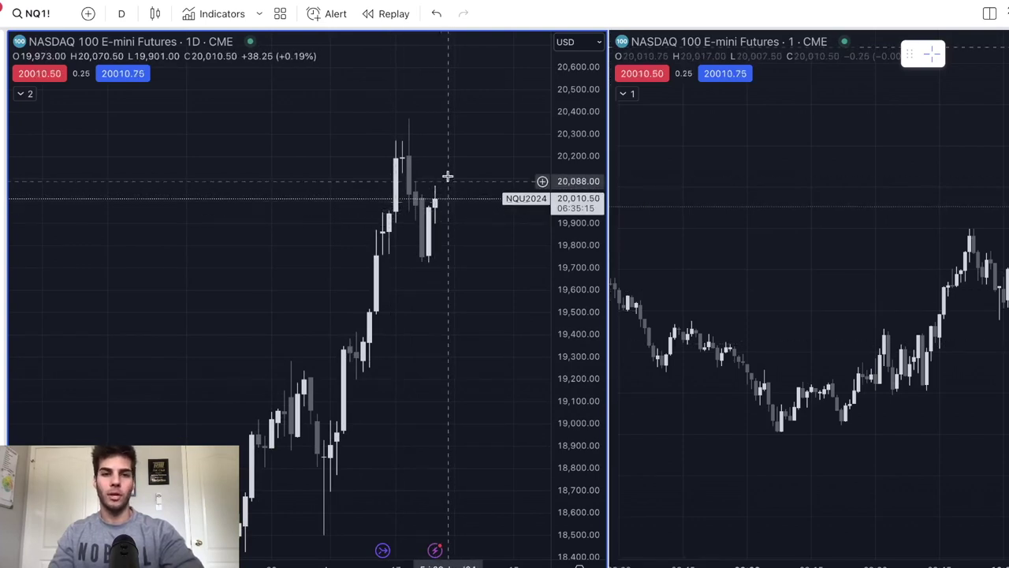
left_click_drag(566, 296, 468, 428)
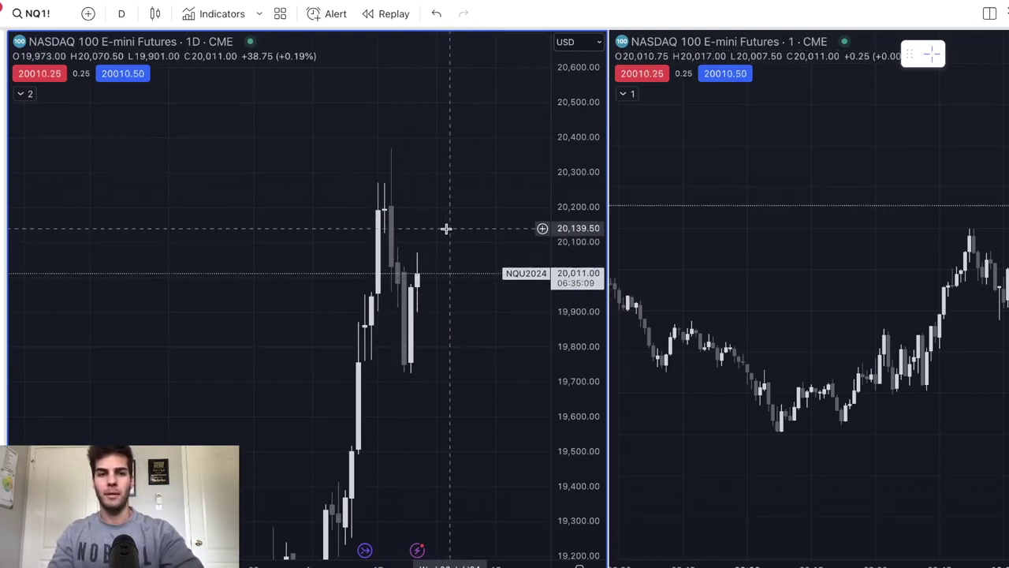
- Pick the Horizontal Line tool, and remove an accidentally drawn position box with Delete
left_click(3, 74)
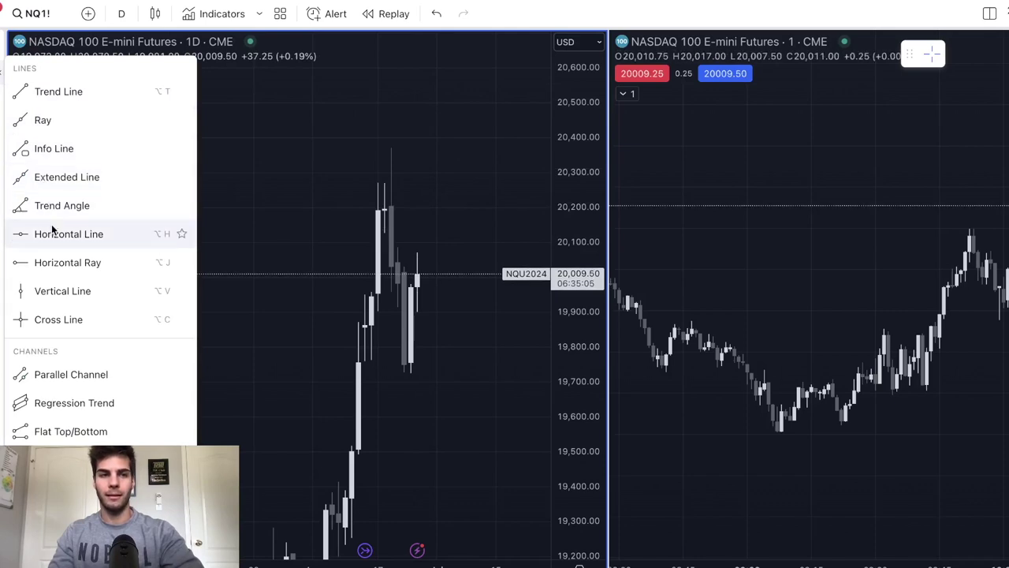
left_click(23, 232)
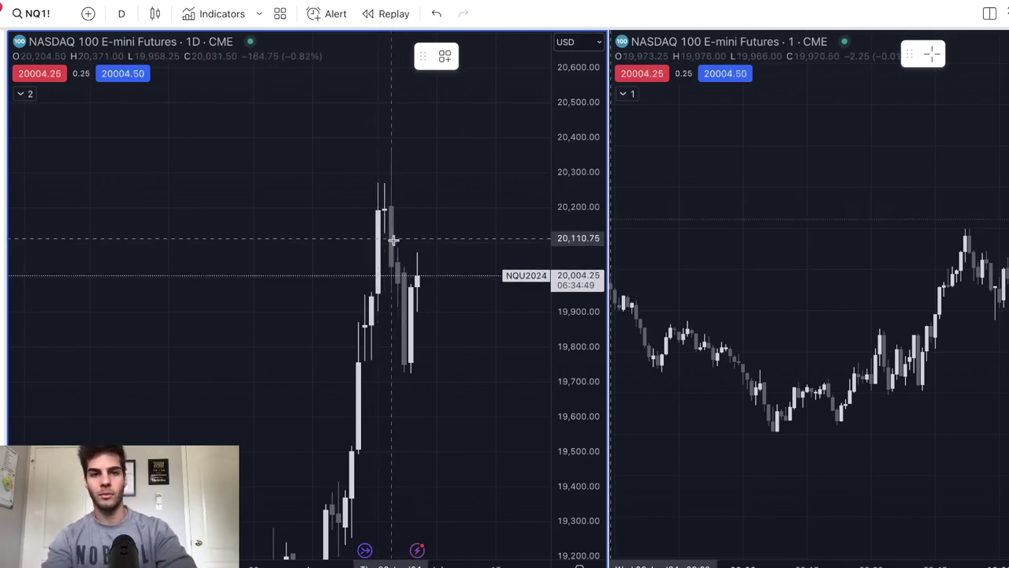
left_click(2, 154)
left_click(63, 195)
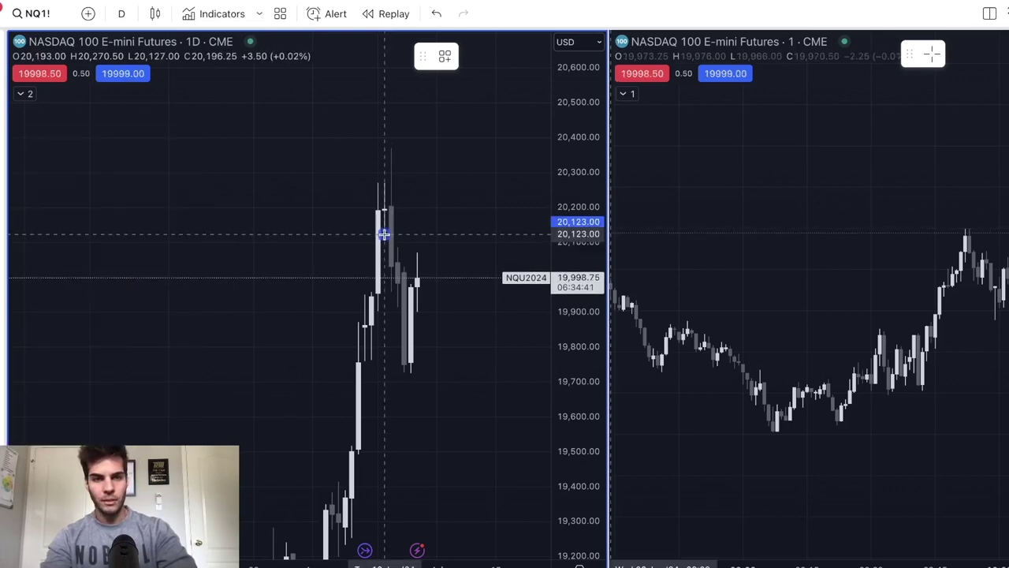
left_click_drag(411, 235, 437, 246)
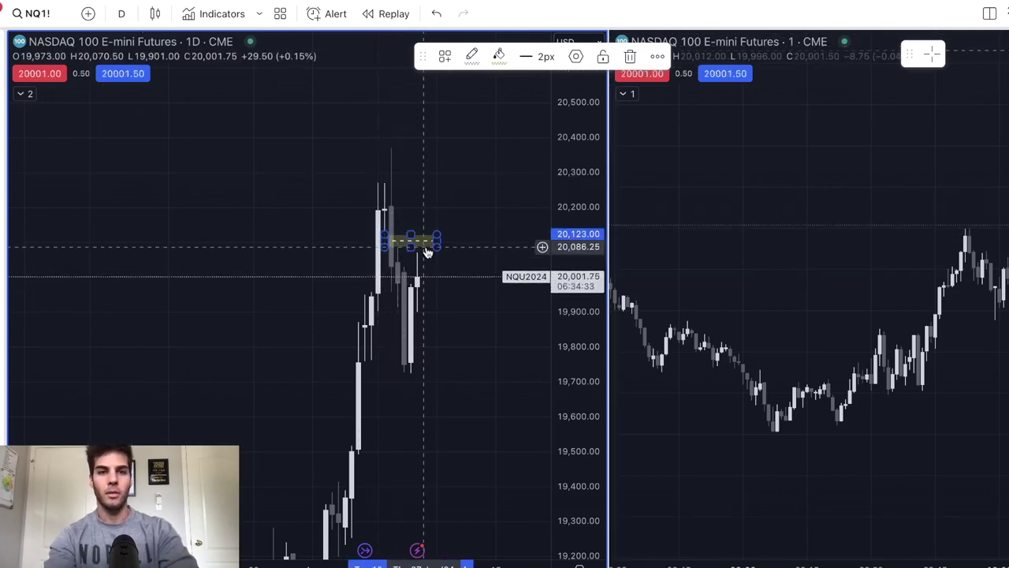
key("Delete")
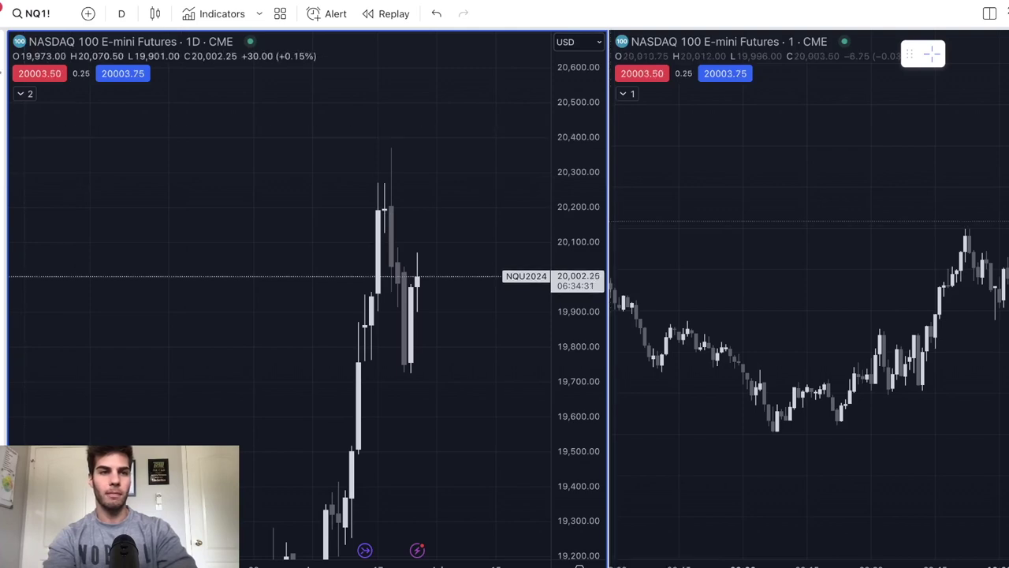
- Place horizontal lines at 20,123.00 on the daily chart and 20,188.50 on the 4-hour chart
left_click(401, 232)
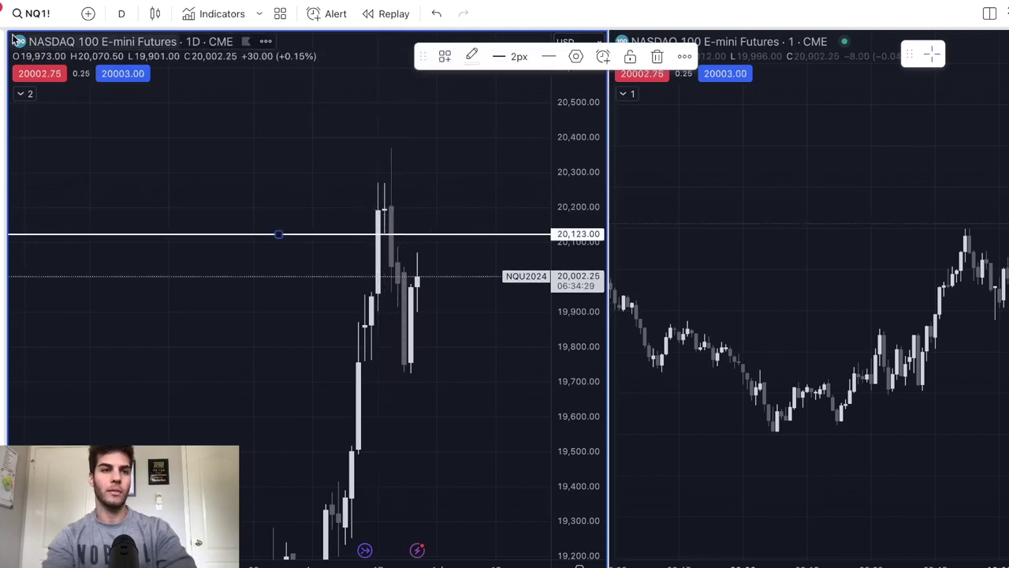
left_click(121, 13)
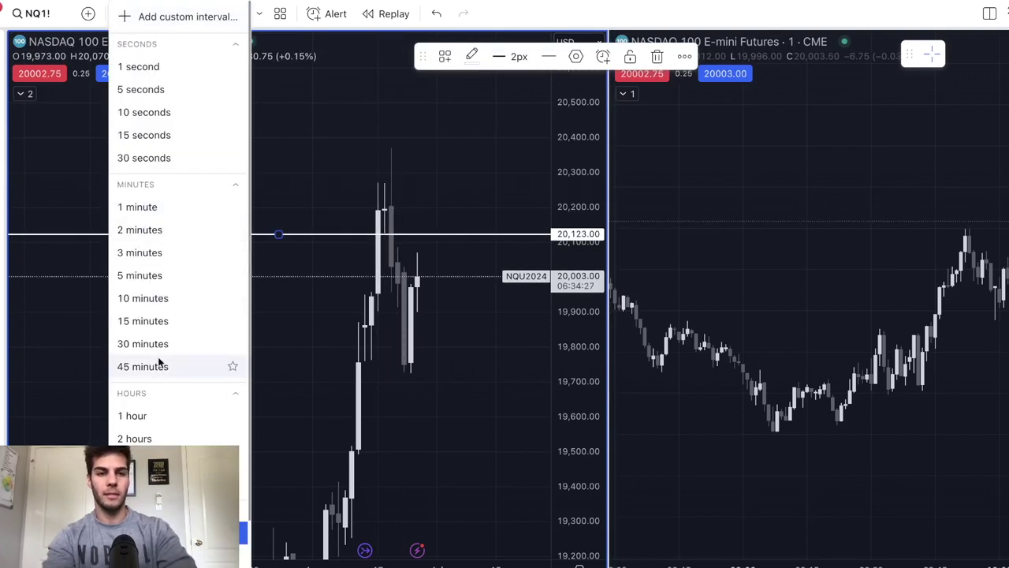
left_click(165, 484)
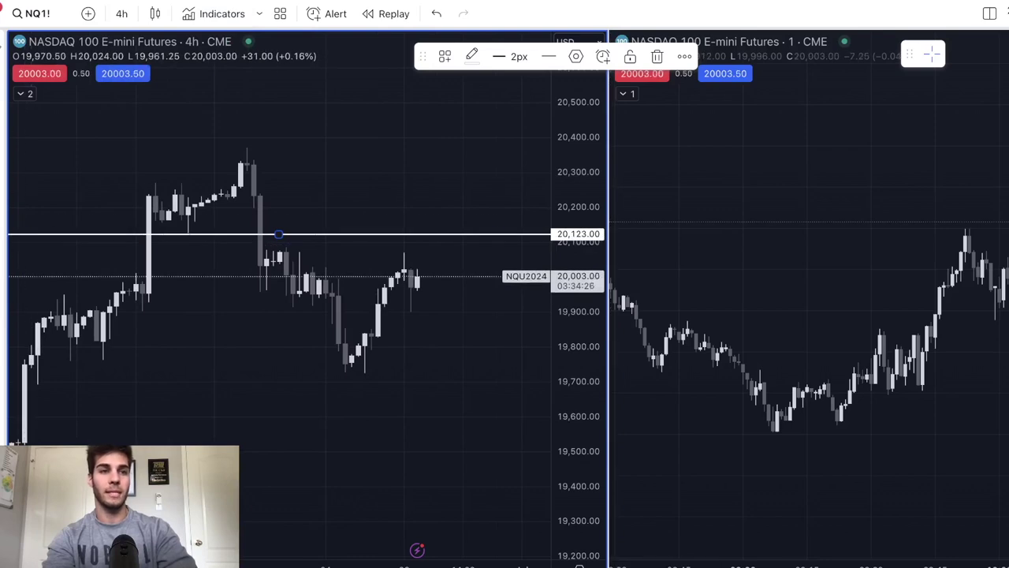
left_click(2, 49)
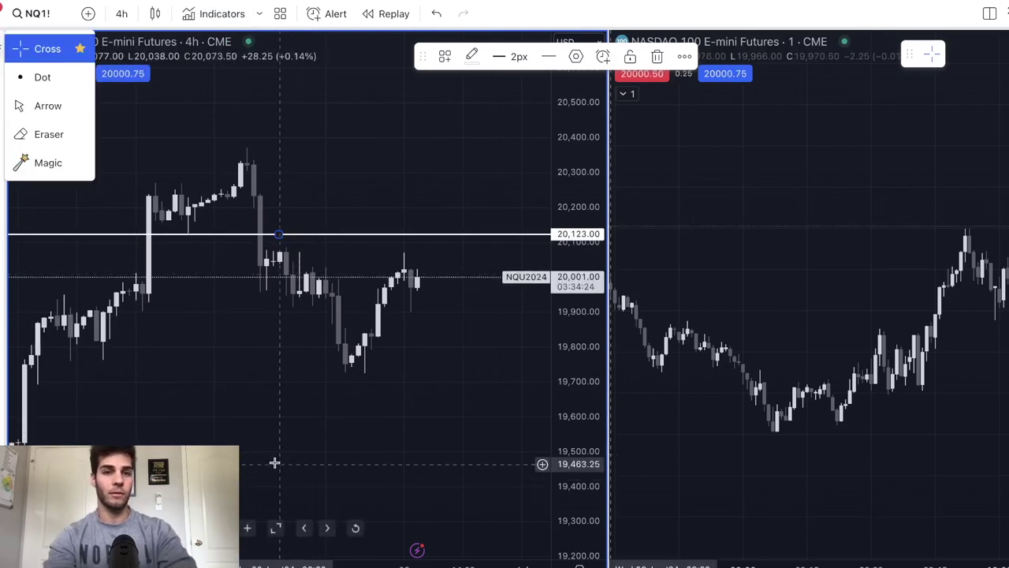
left_click_drag(291, 462, 328, 462)
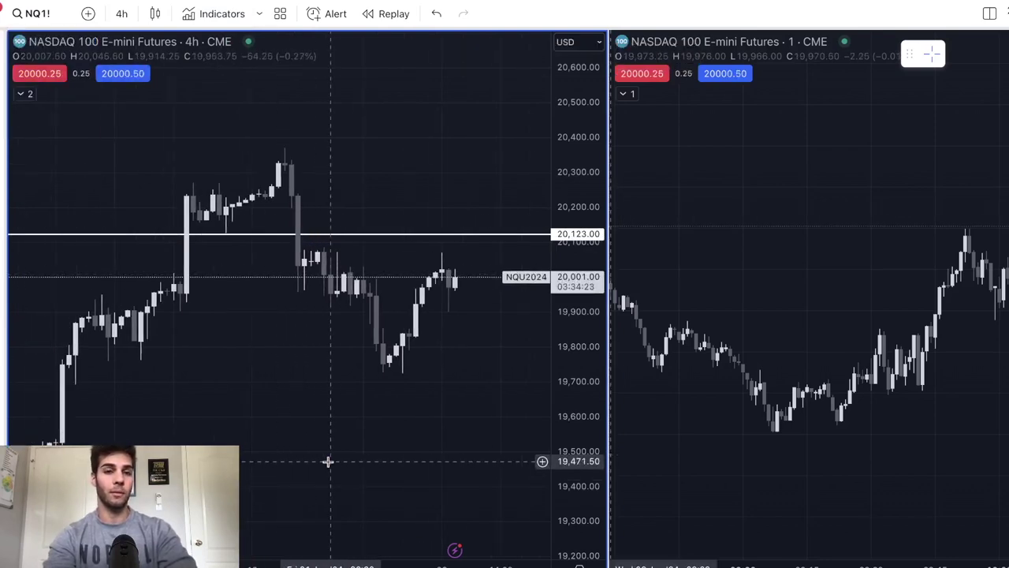
left_click(328, 211)
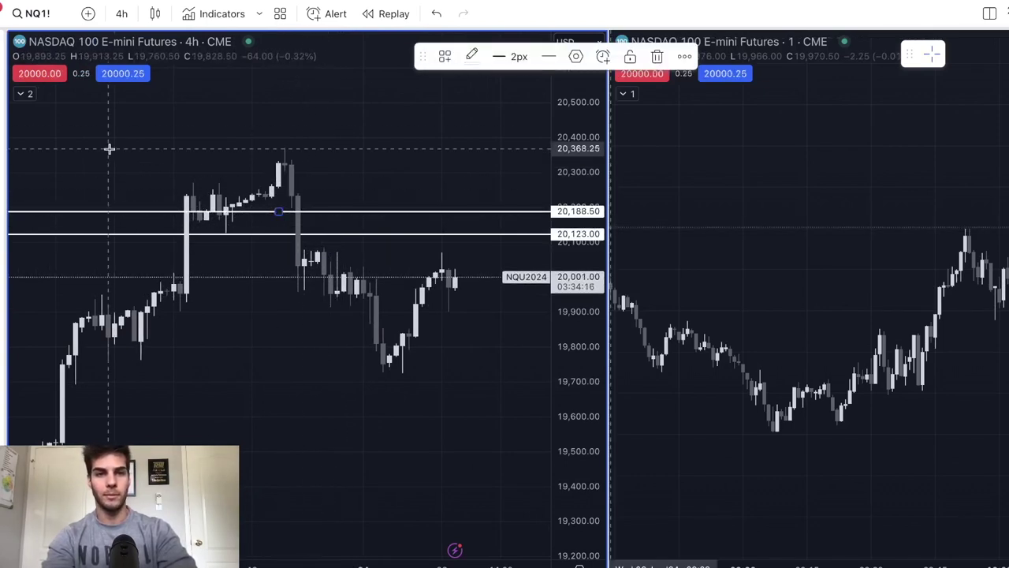
- On the 1-hour chart, add a horizontal line at the earlier high near 20,294.75
left_click(121, 14)
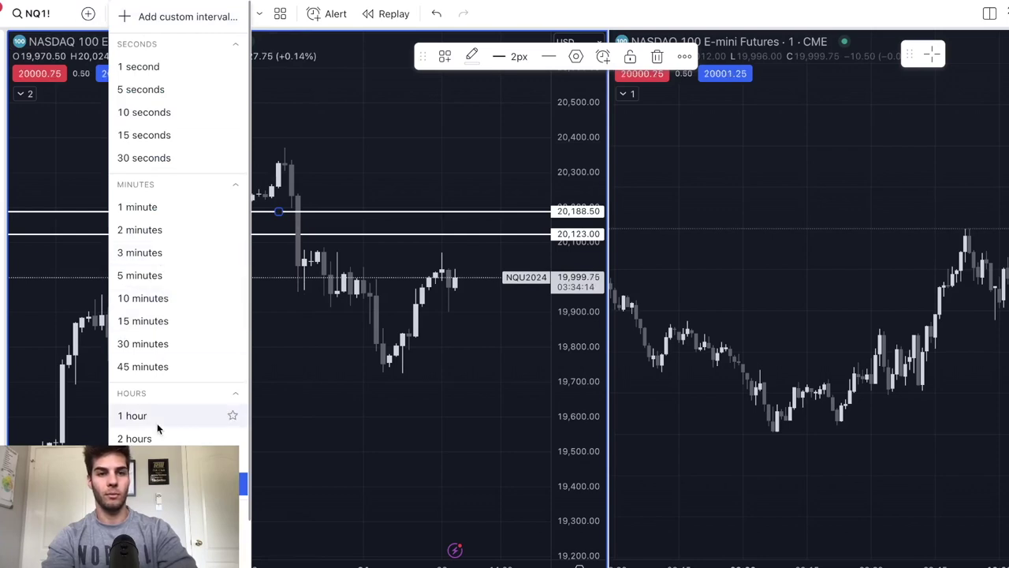
left_click(156, 418)
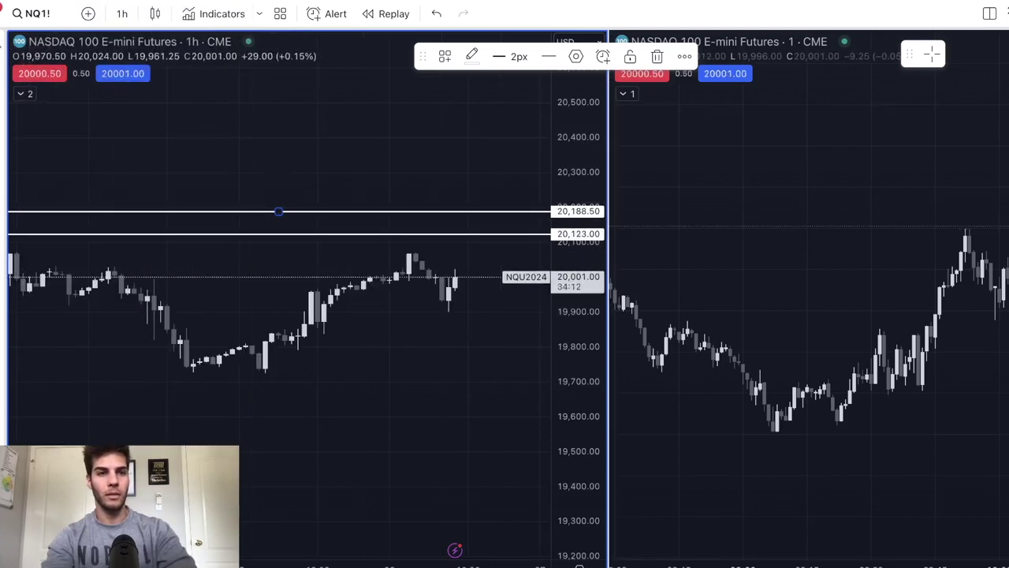
left_click_drag(153, 360, 315, 355)
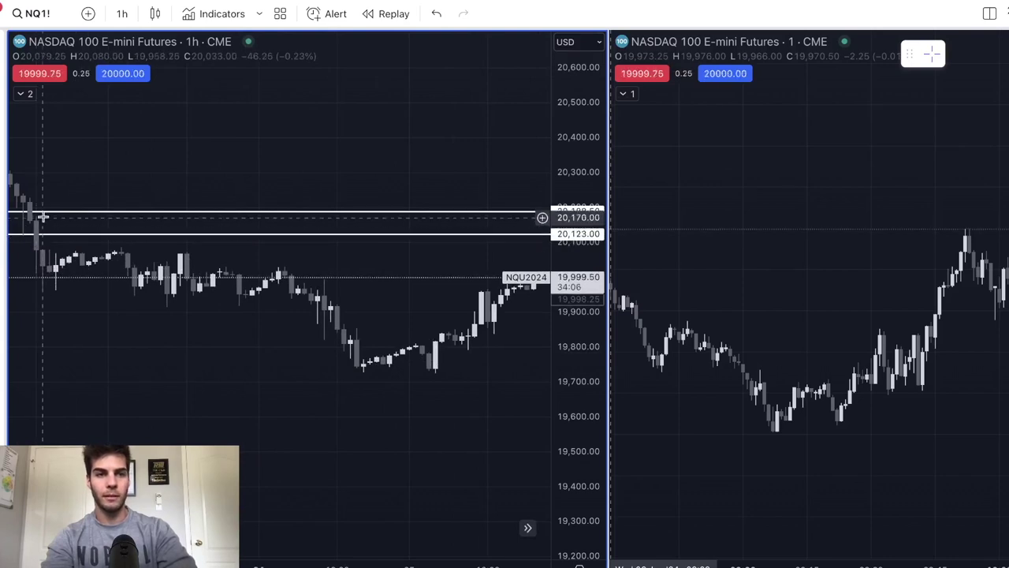
scroll(197, 226, "left", 5)
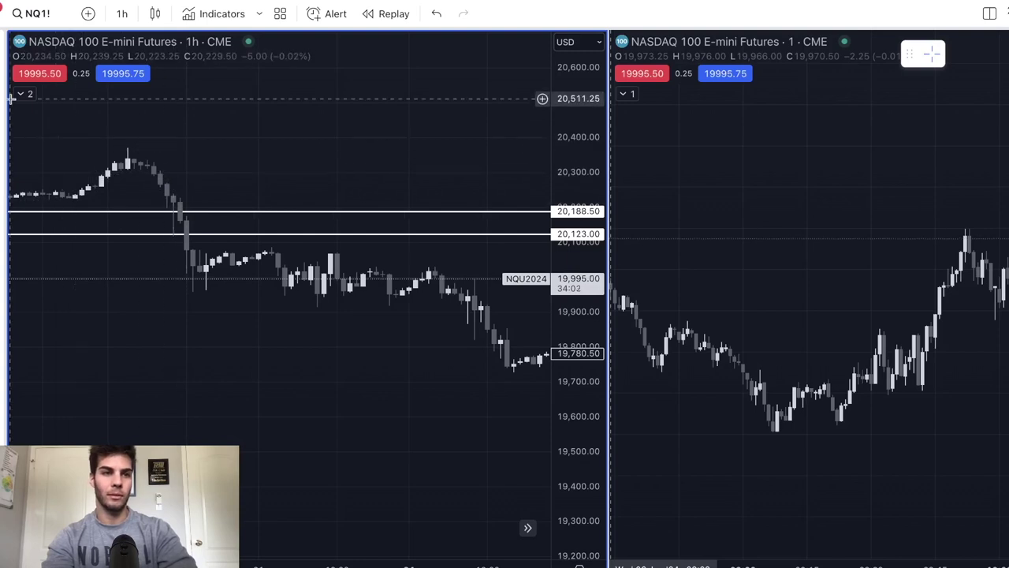
left_click(230, 174)
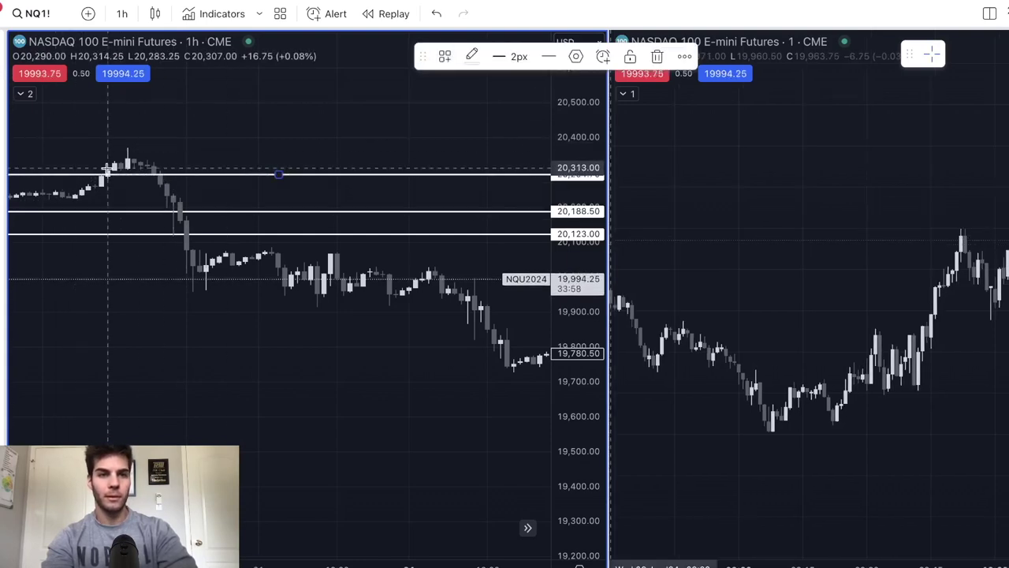
mouse_move(237, 347)
left_mouse_down()
mouse_move(187, 347)
mouse_move(207, 390)
mouse_move(299, 419)
mouse_move(164, 419)
mouse_move(205, 418)
mouse_move(327, 331)
left_mouse_up()
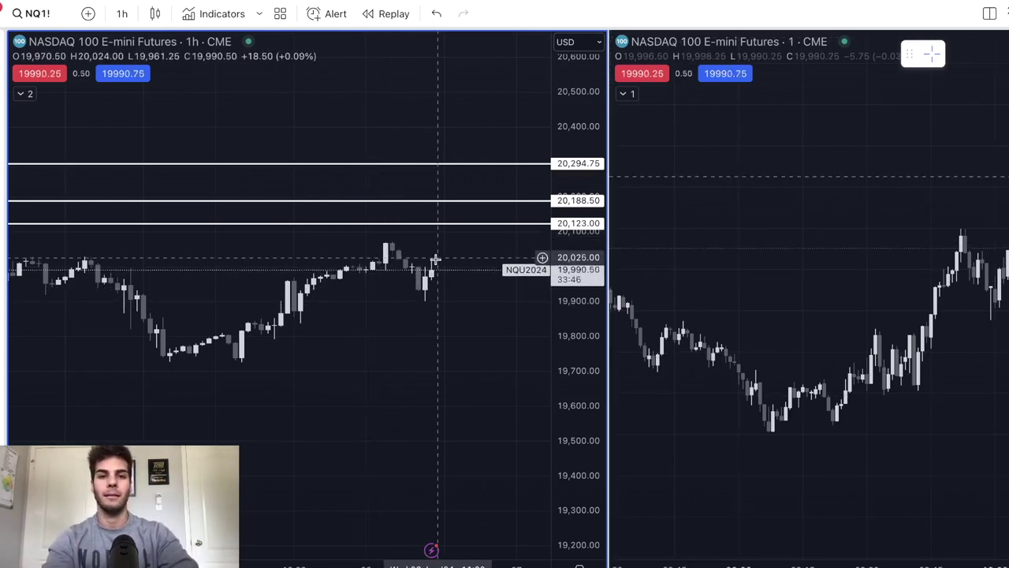
left_click_drag(326, 356, 381, 354)
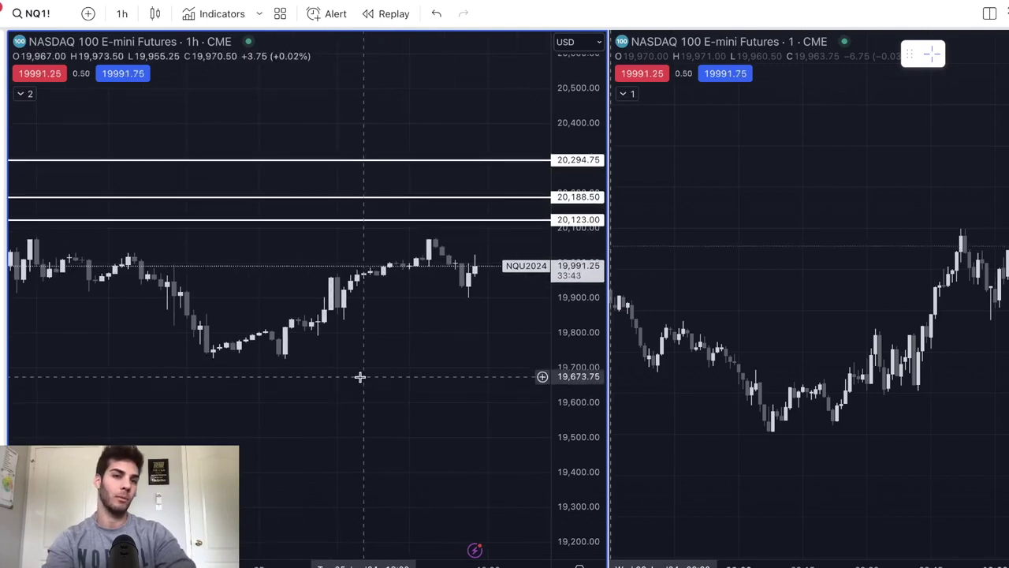
- Switch the left chart to 5-minute, enlarging the candles and panning to show recent price and the top red line
left_click(121, 13)
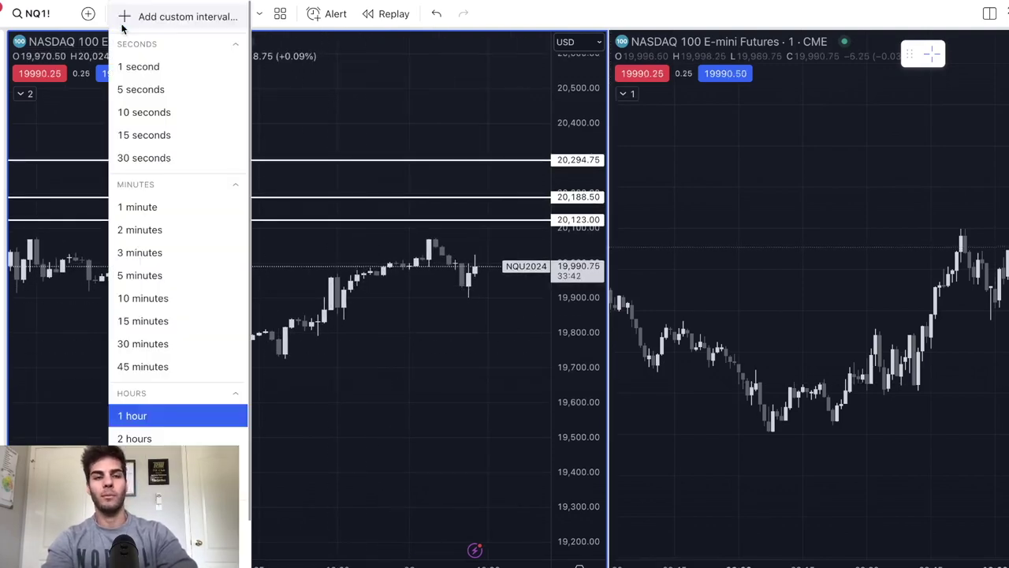
left_click(140, 274)
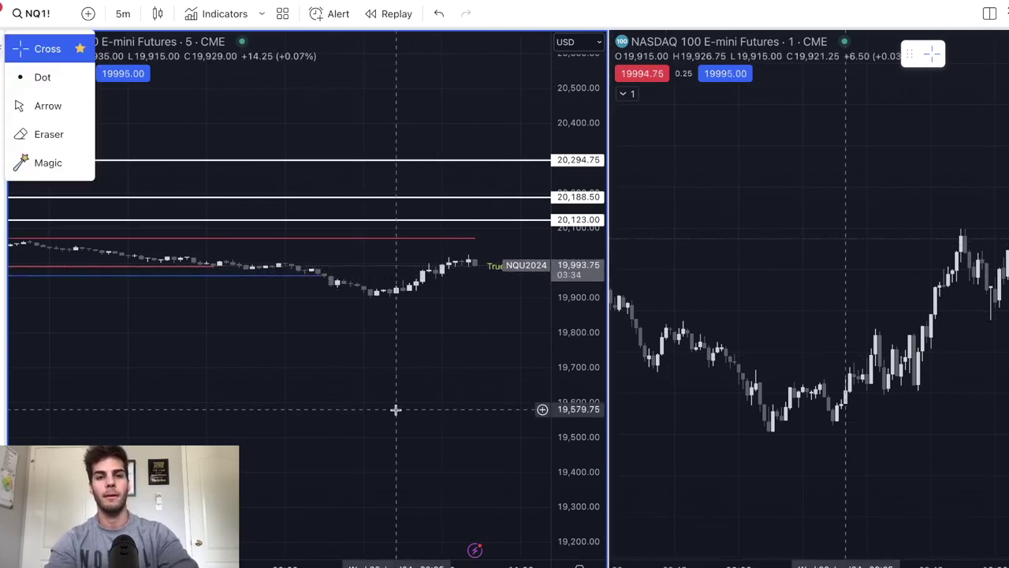
left_click(573, 544)
left_click_drag(266, 282, 132, 385)
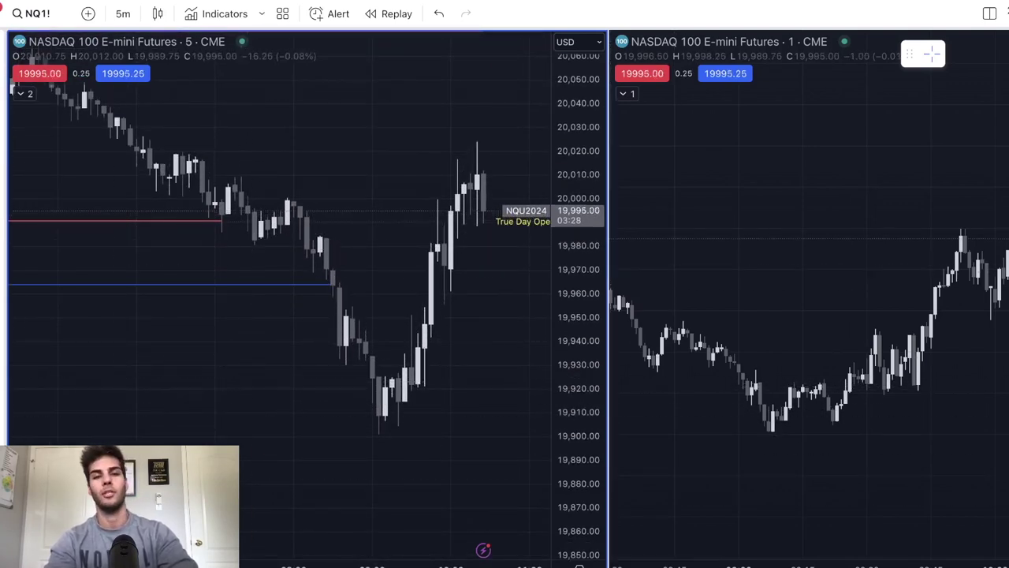
left_click_drag(293, 423, 218, 425)
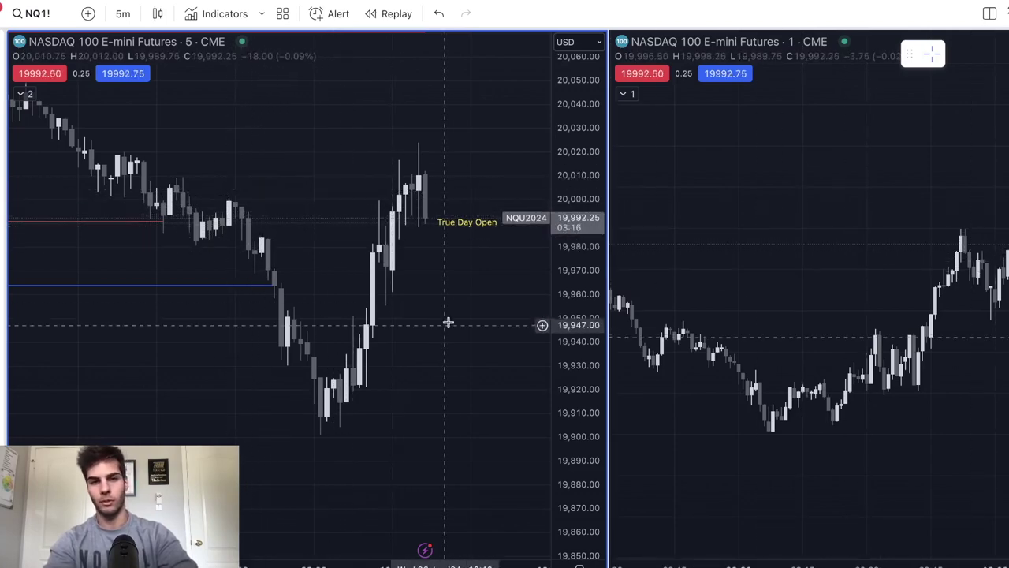
left_click_drag(448, 322, 453, 387)
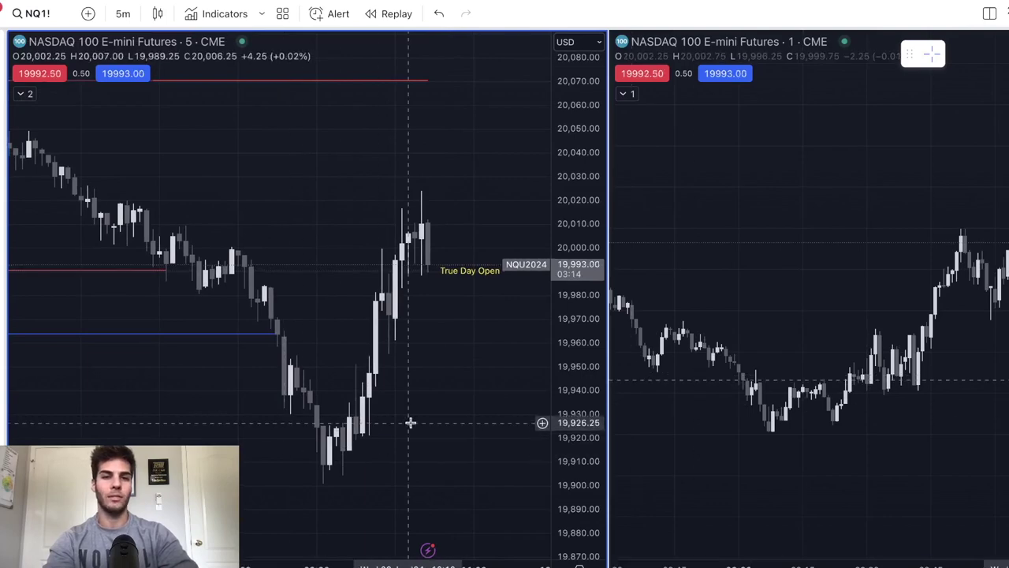
left_click_drag(409, 423, 385, 441)
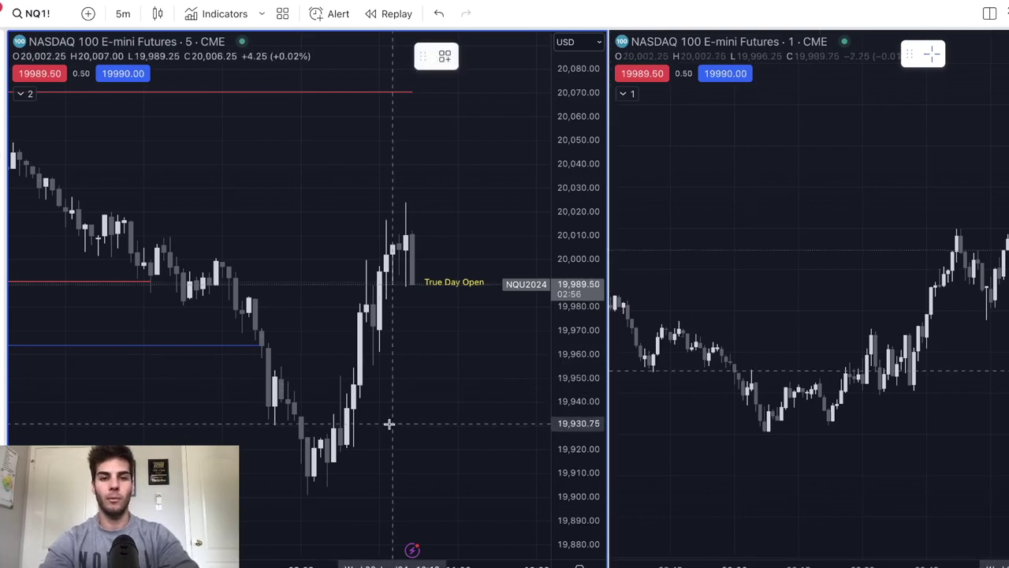
- Draw the fair value gap box spanning 19,955 to 19,973 on the 5-minute chart
left_click_drag(347, 365, 387, 332)
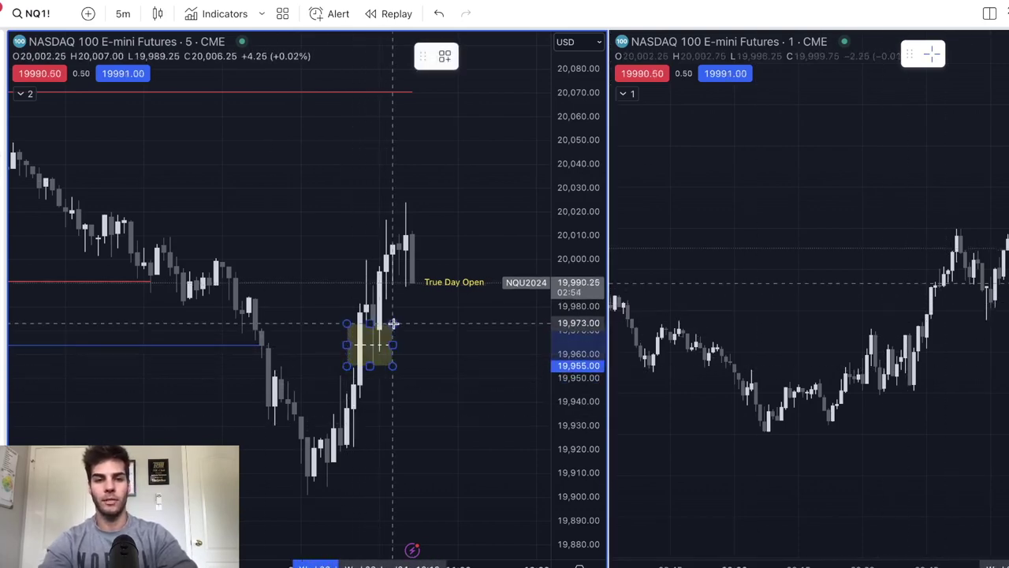
left_click(393, 324)
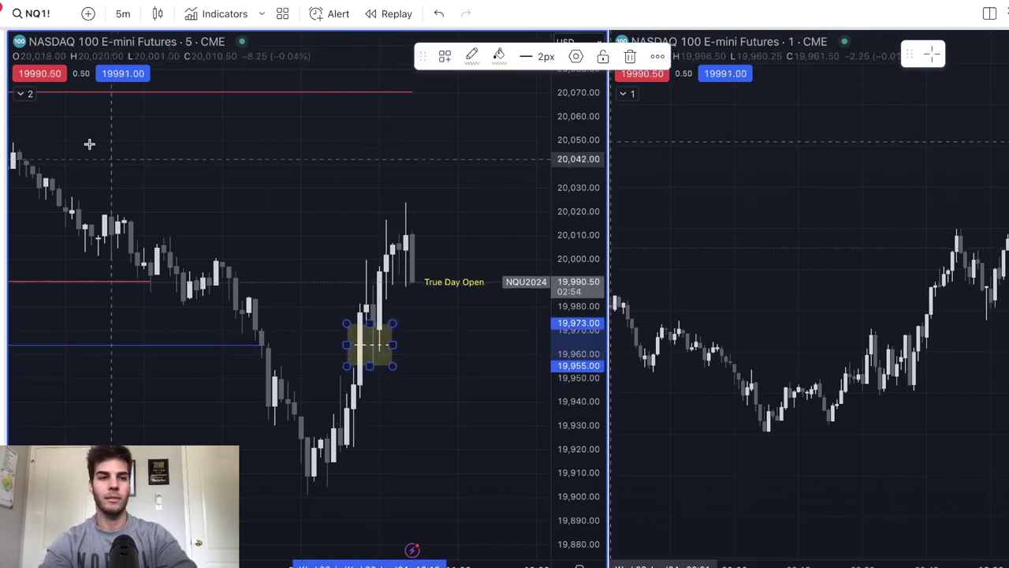
left_click(915, 431)
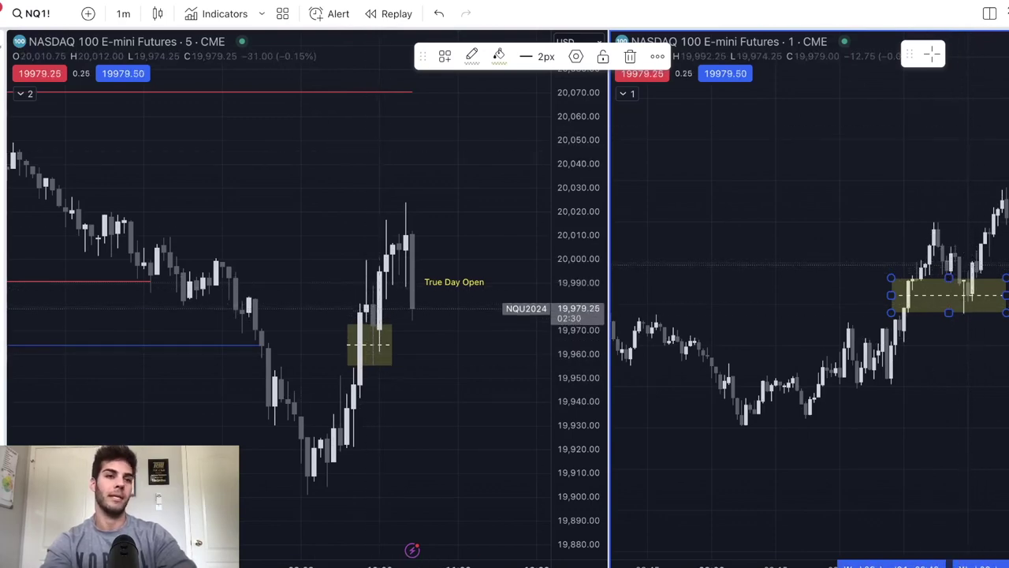
- Choose the Long Position tool from the projection drawing tools
left_click(3, 158)
left_click(79, 167)
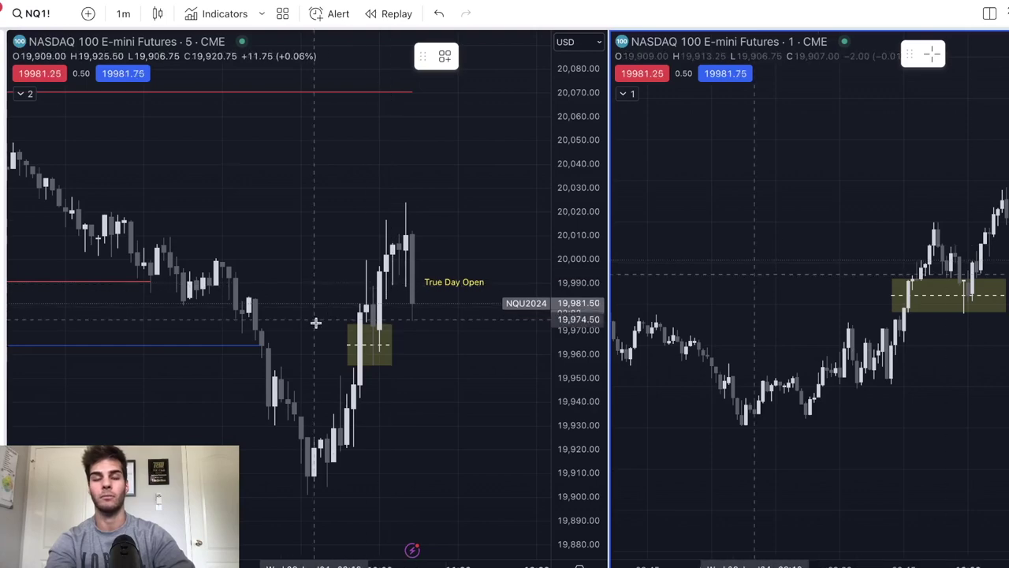
- Rescale the 5-minute chart up to the 20,123 level and select the red 20,070.50 line to recolour it
left_click_drag(348, 200, 446, 143)
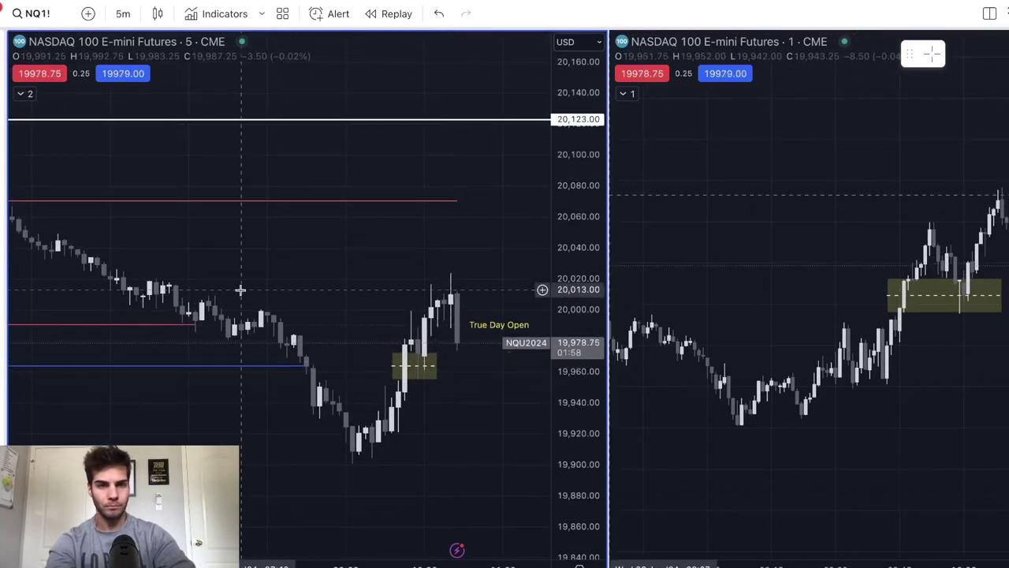
scroll(276, 283, "left", 3)
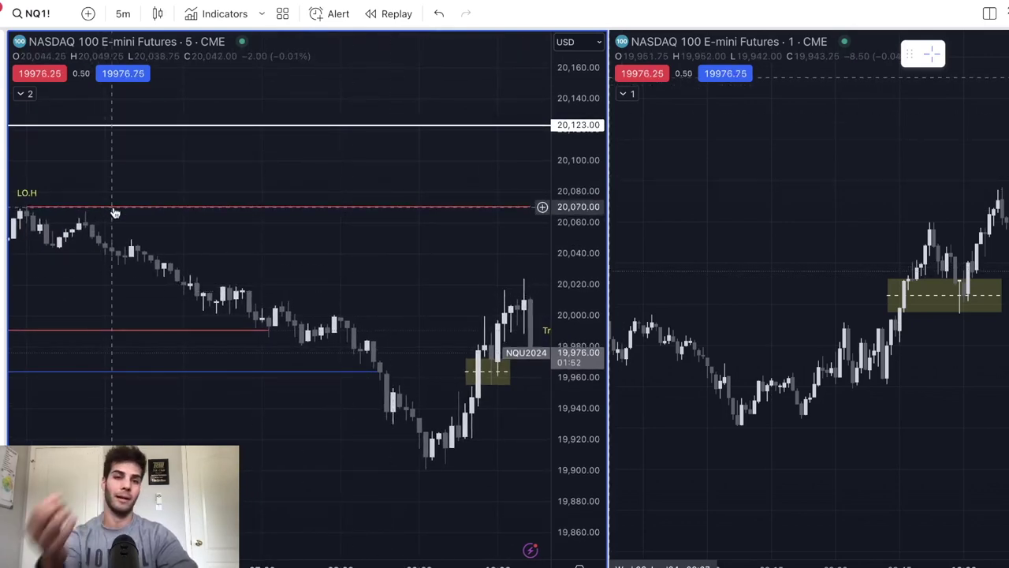
scroll(244, 225, "right", 3)
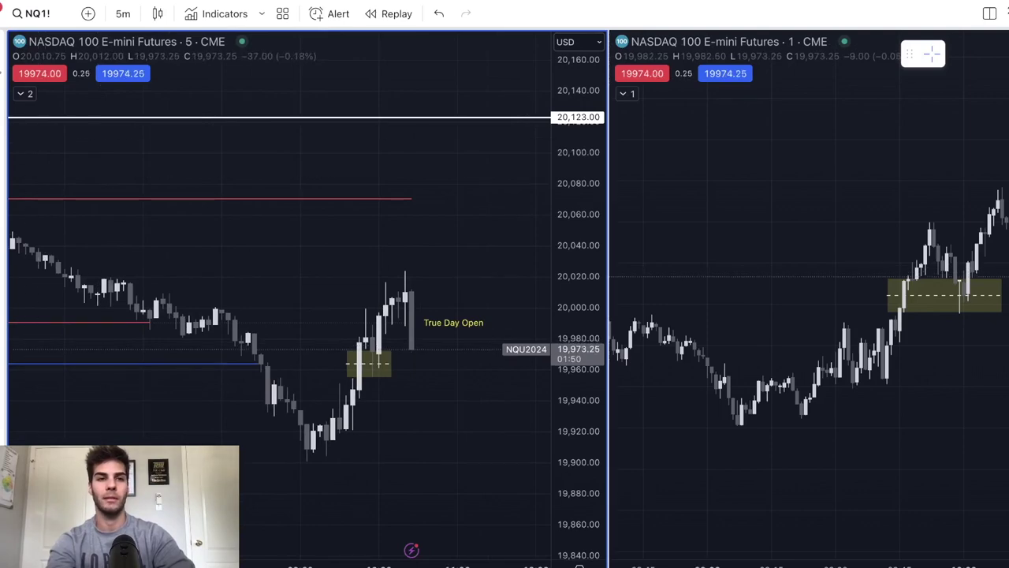
left_click(298, 198)
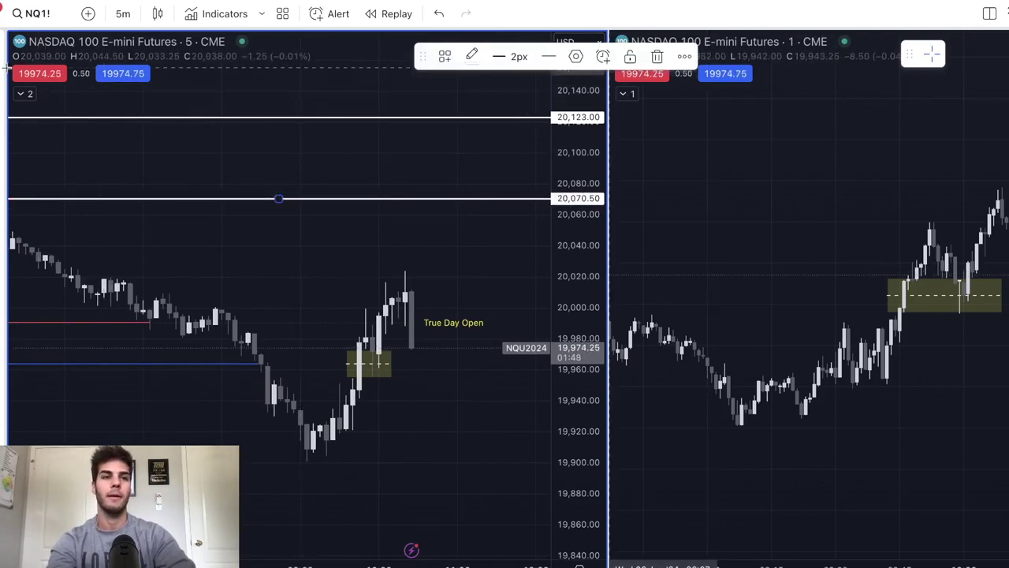
left_click_drag(372, 269, 378, 246)
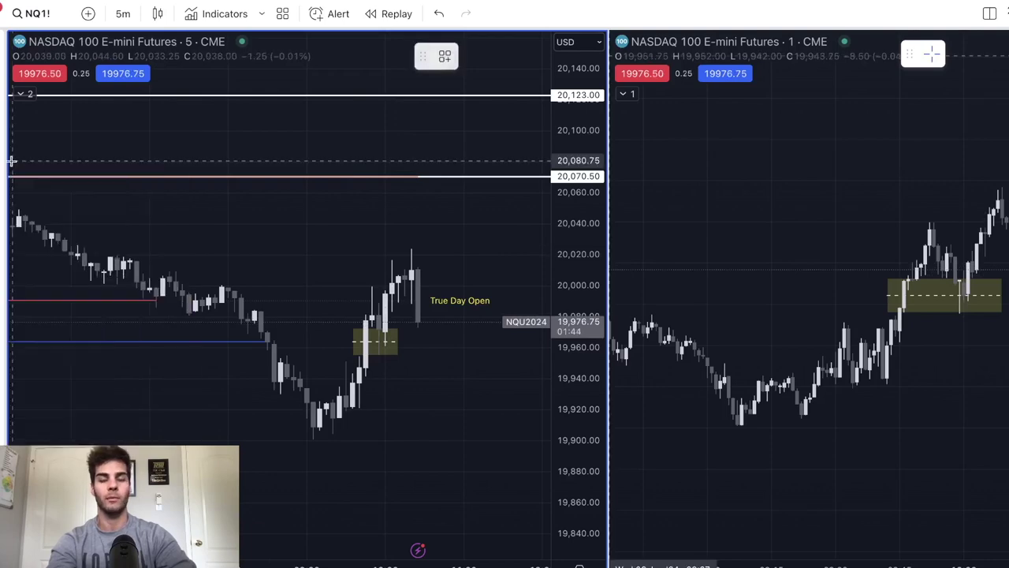
- Place a long position at the 1-minute fair value gap and reselect it to review target and stop
left_click(972, 265)
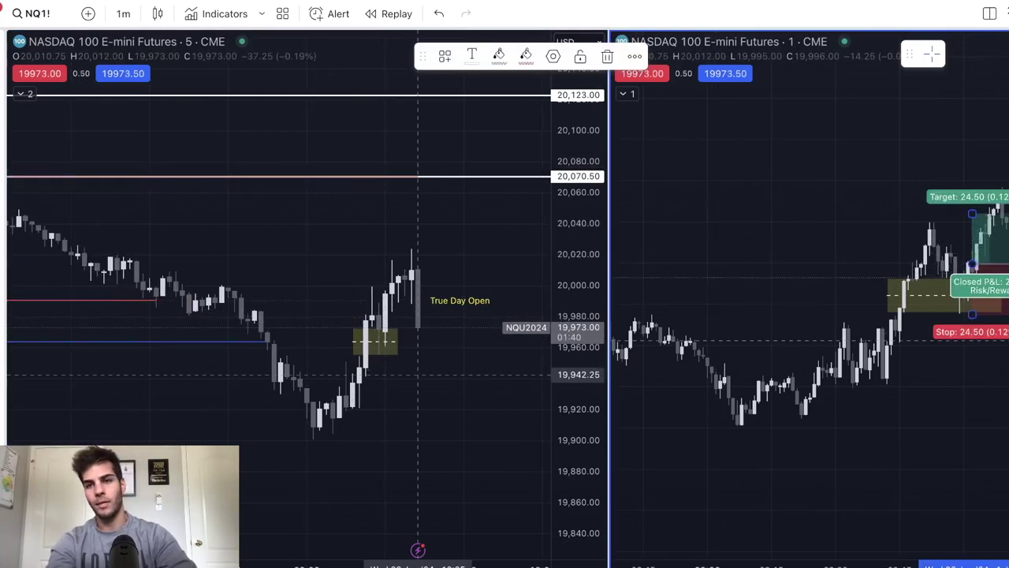
left_click(941, 321)
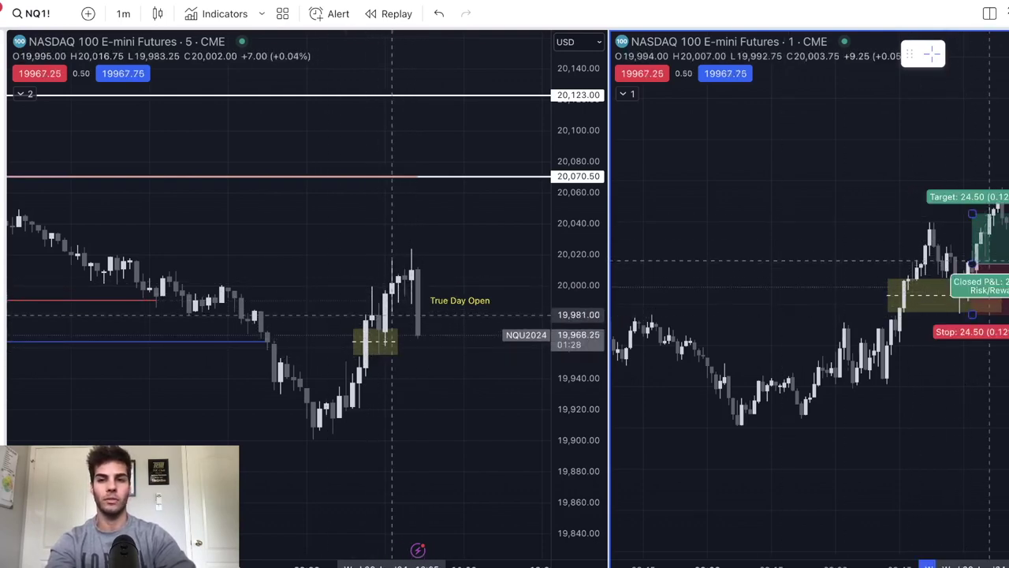
left_click(985, 264)
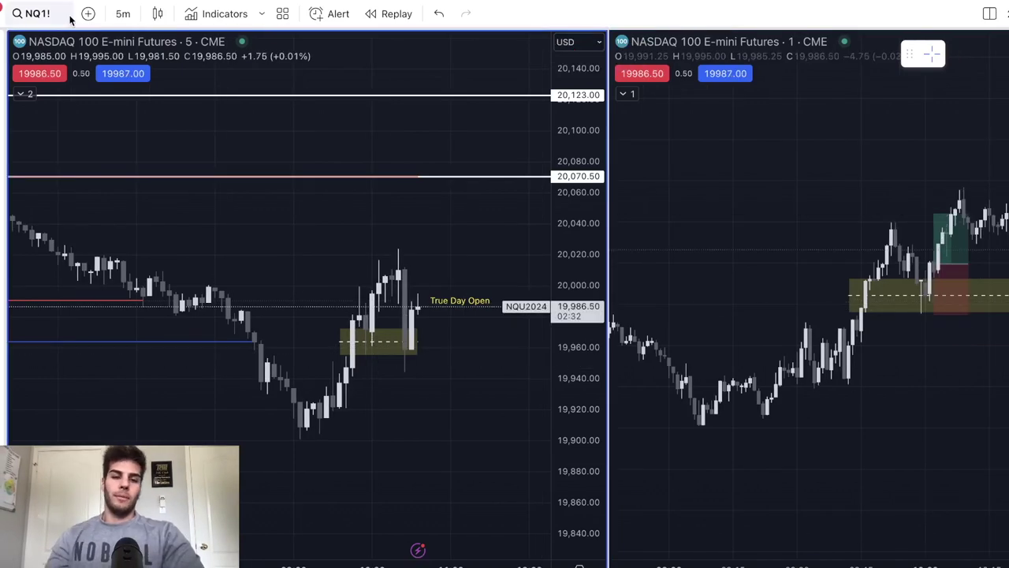
- Load E-mini S&P 500 futures (ES) on the 5-minute chart
left_click(69, 18)
type("ES")
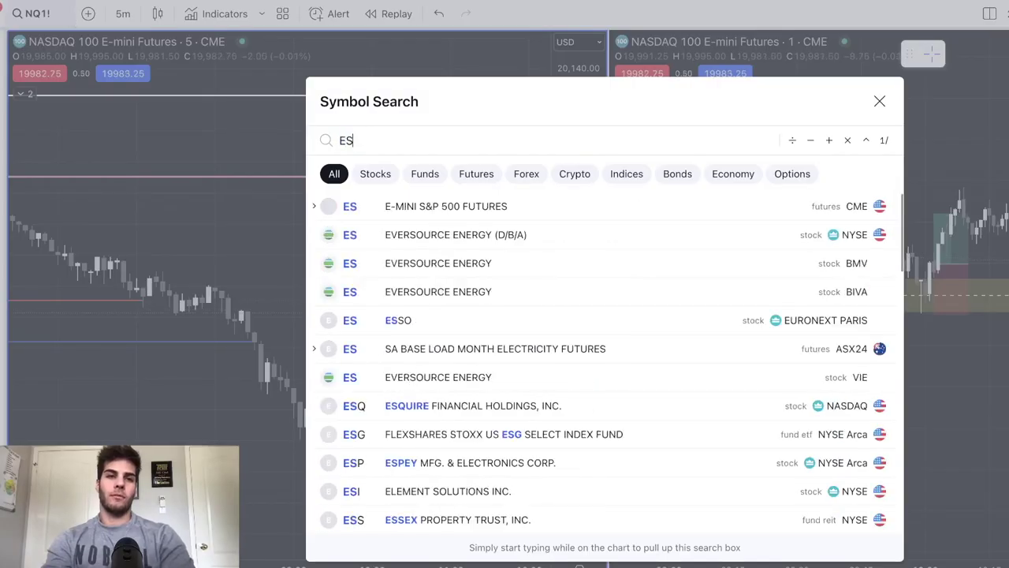
left_click(419, 202)
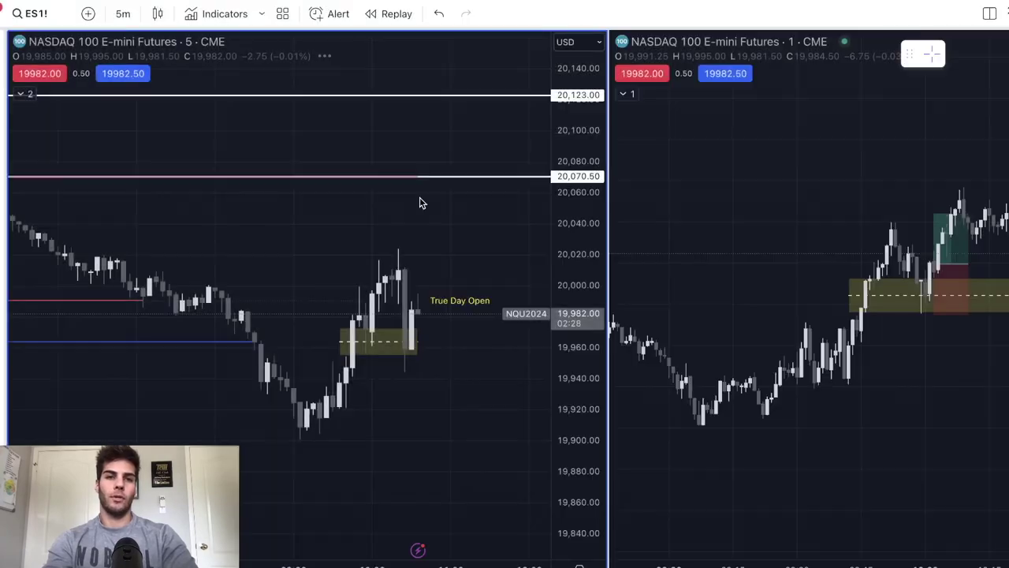
- Load E-mini S&P 500 futures (ES) on the 1-minute chart as well
left_click(734, 275)
left_click(38, 13)
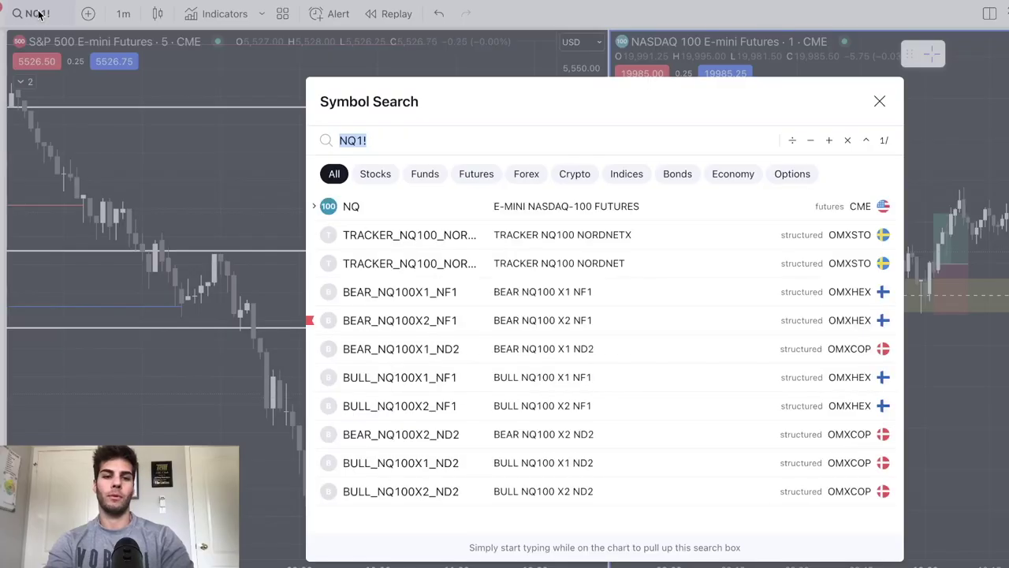
type("ES")
left_click(354, 206)
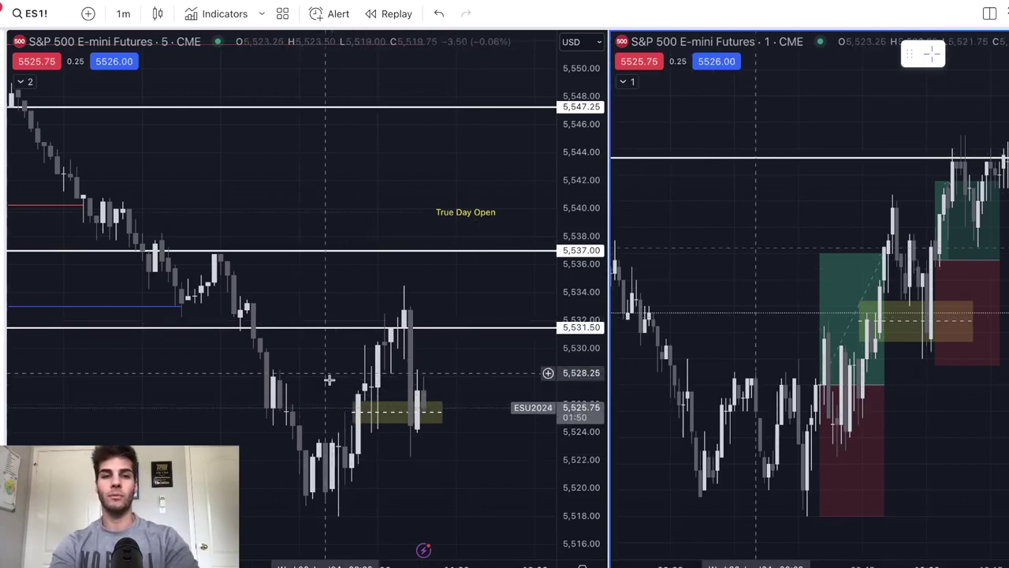
- Return the 5-minute chart to NASDAQ 100 E-mini futures by entering NQ
left_click(153, 101)
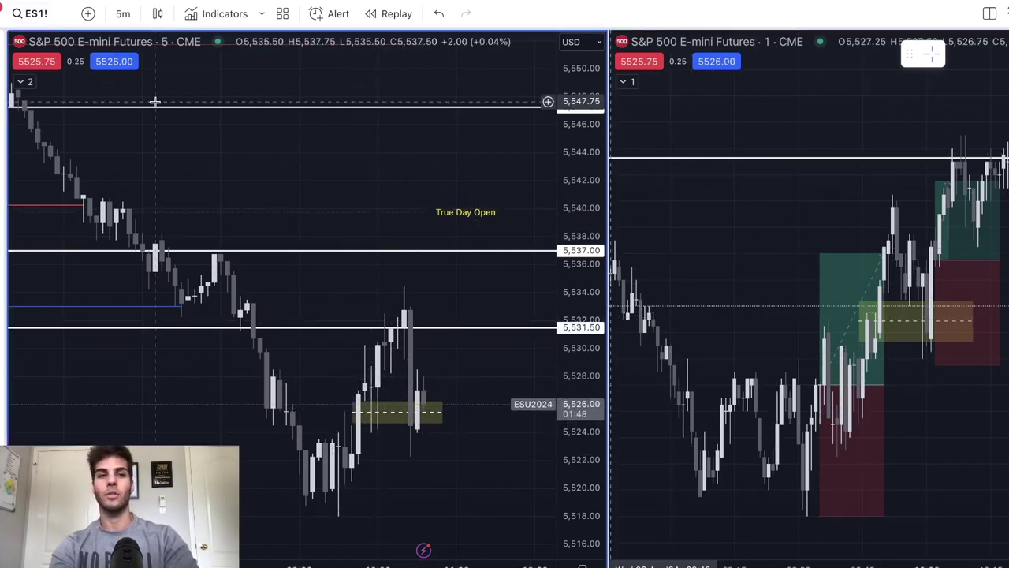
left_click(36, 13)
type("NQ")
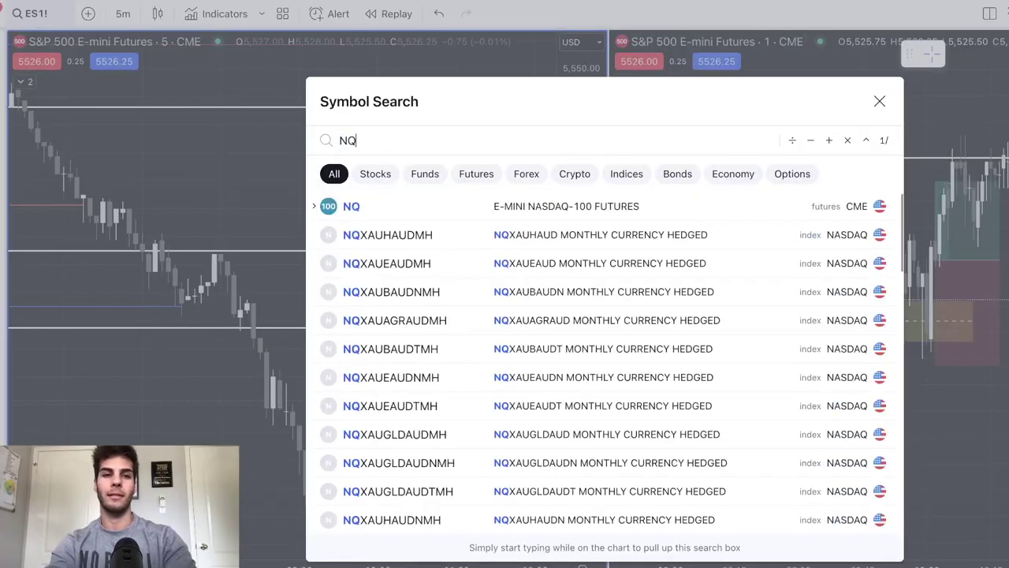
key("Return")
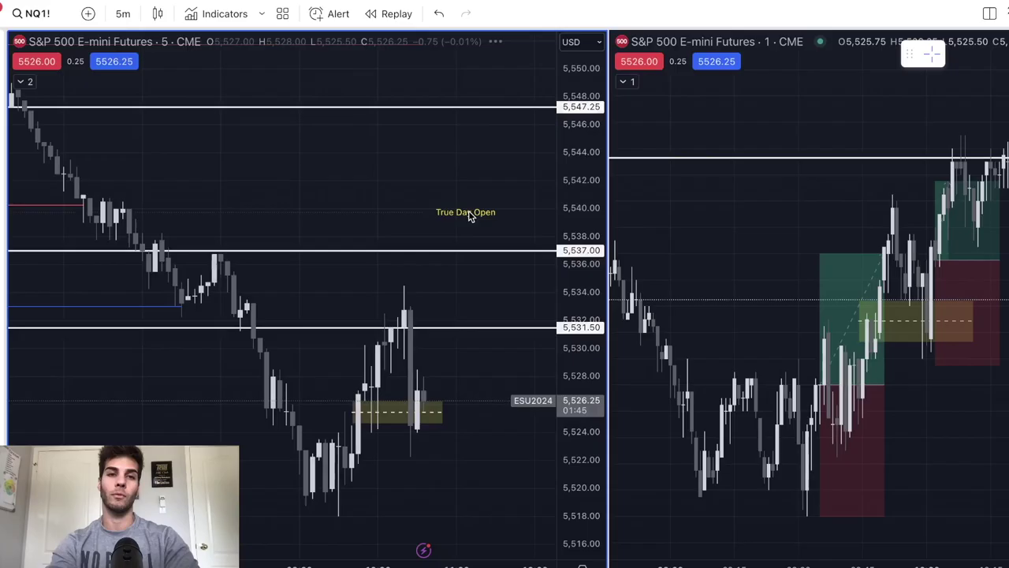
- Return the 1-minute chart to NASDAQ 100 E-mini futures by entering NQ
left_click(765, 179)
left_click(36, 13)
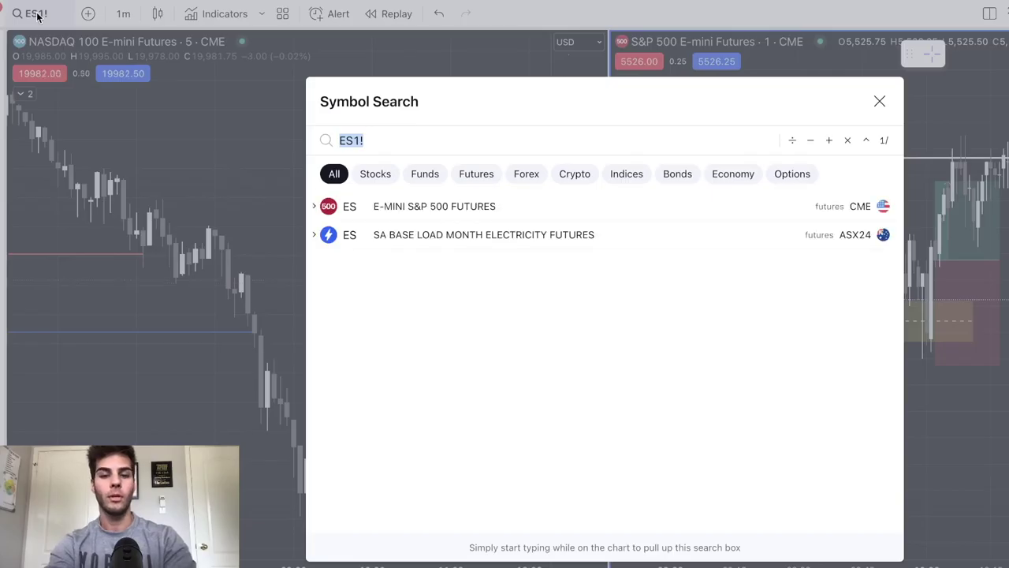
type("NQ")
left_click(328, 201)
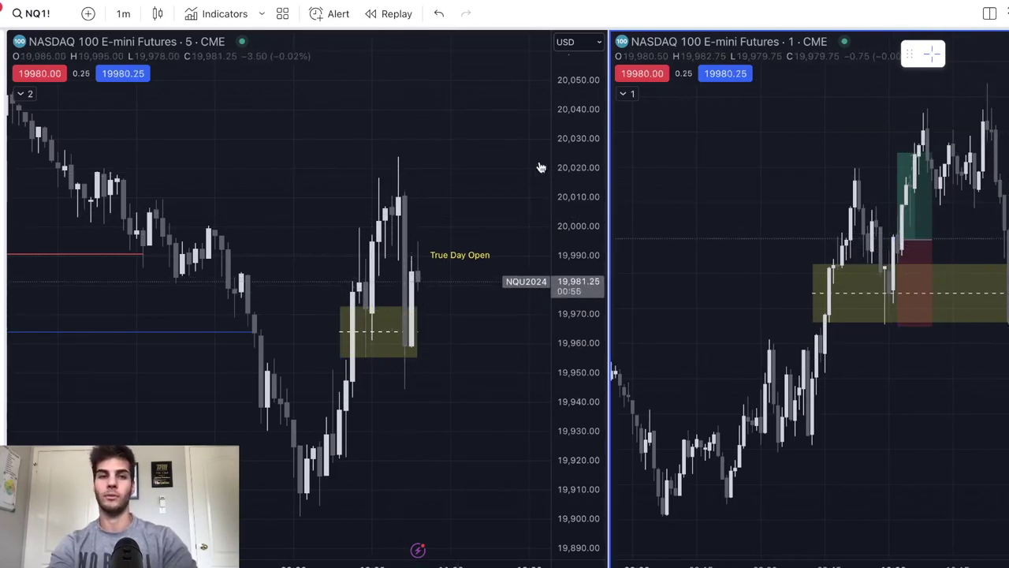
left_click(412, 327)
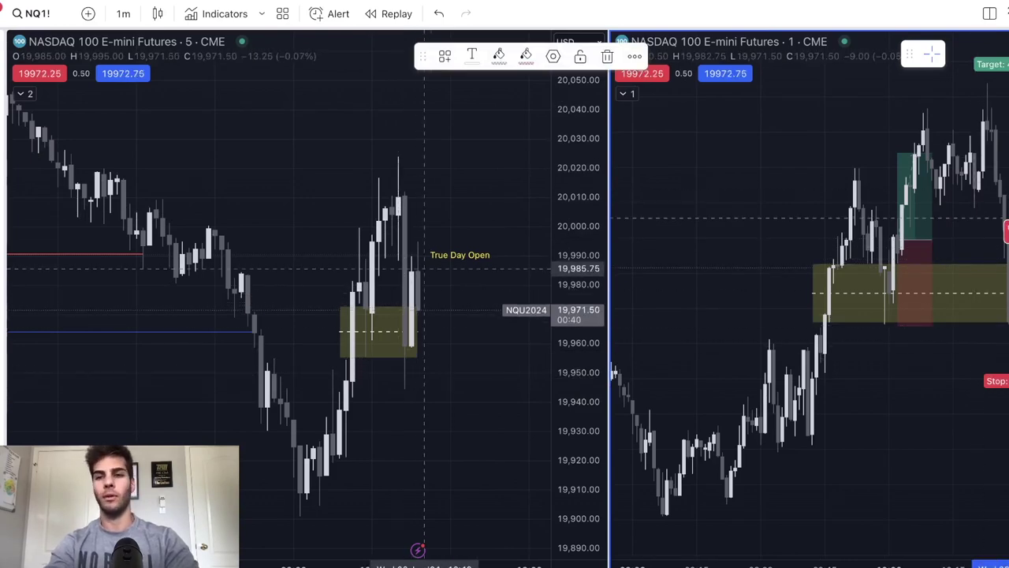
left_click(971, 349)
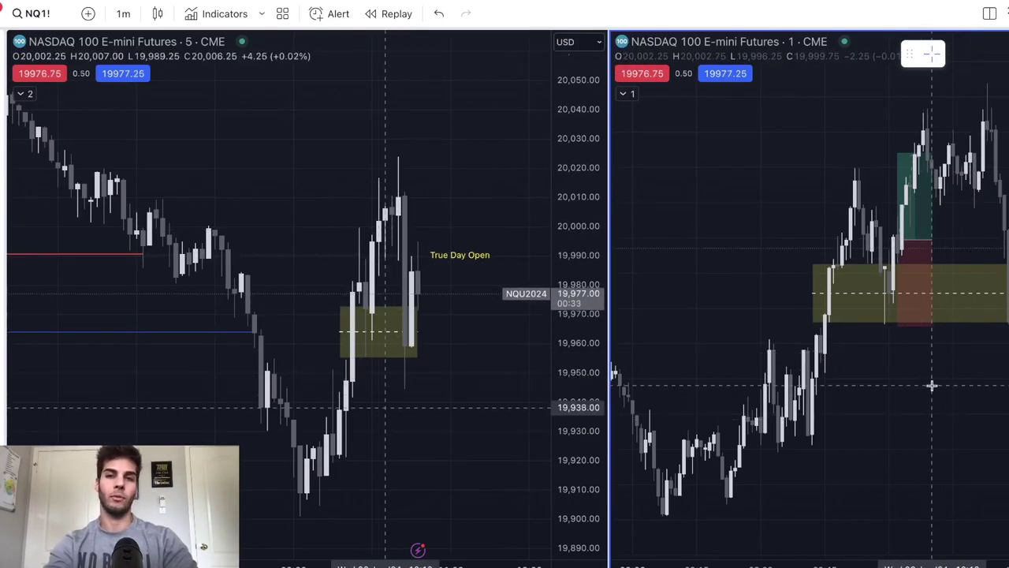